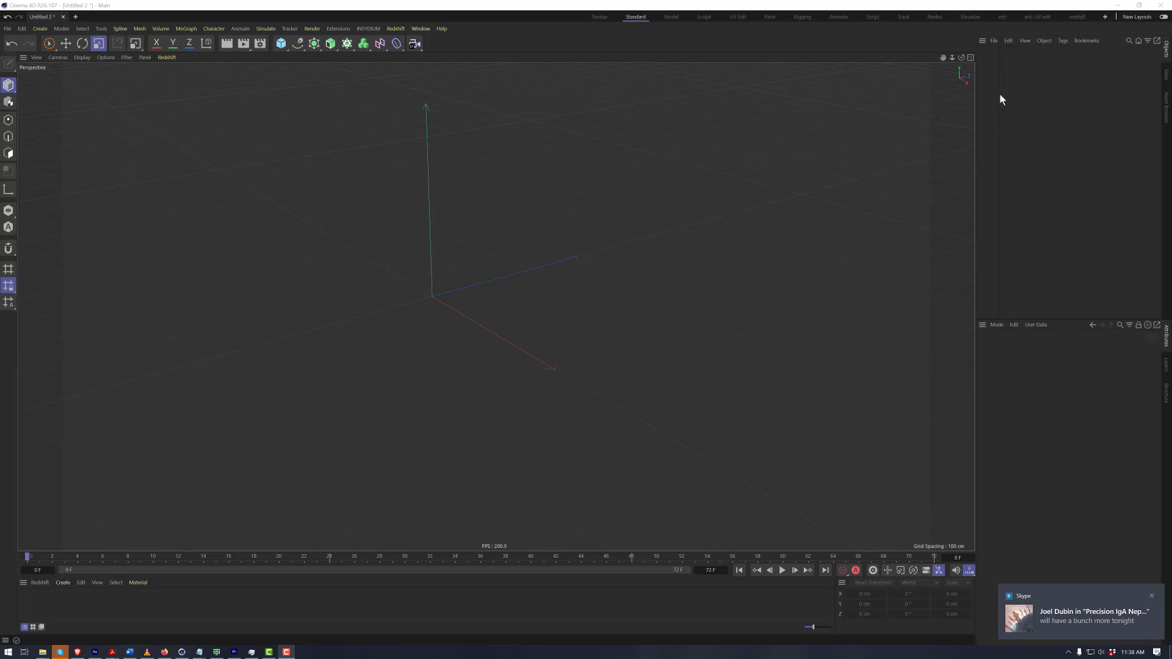
Add a cube, a sphere and a platonic primitive to the empty scene.
left_click(281, 43)
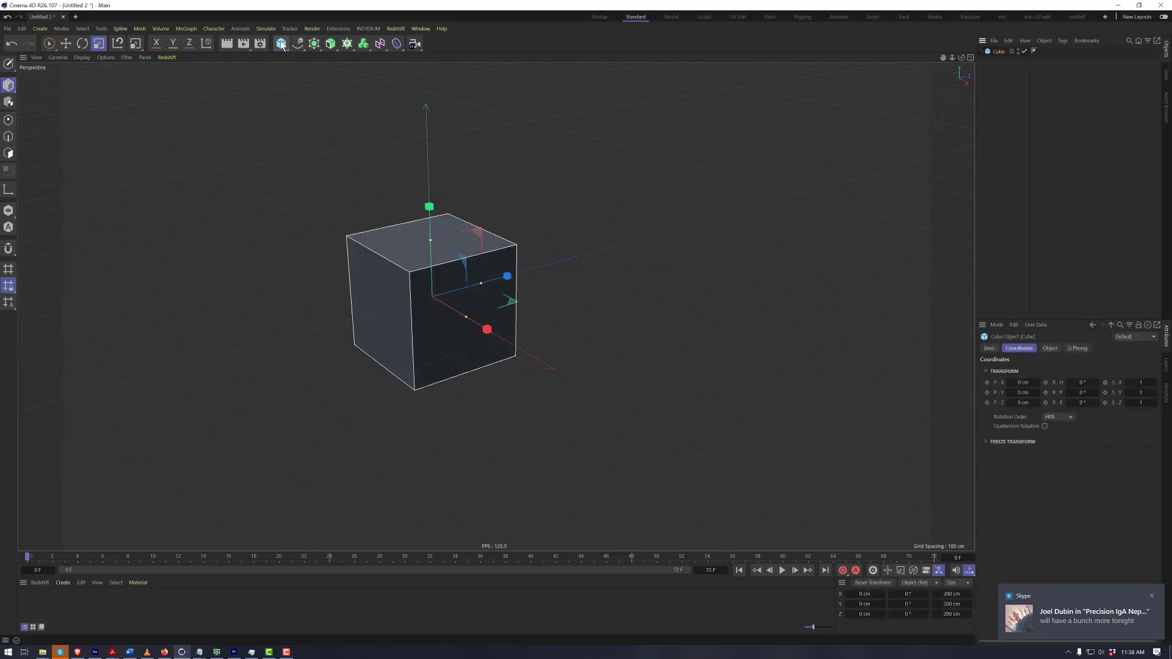
left_click(278, 46)
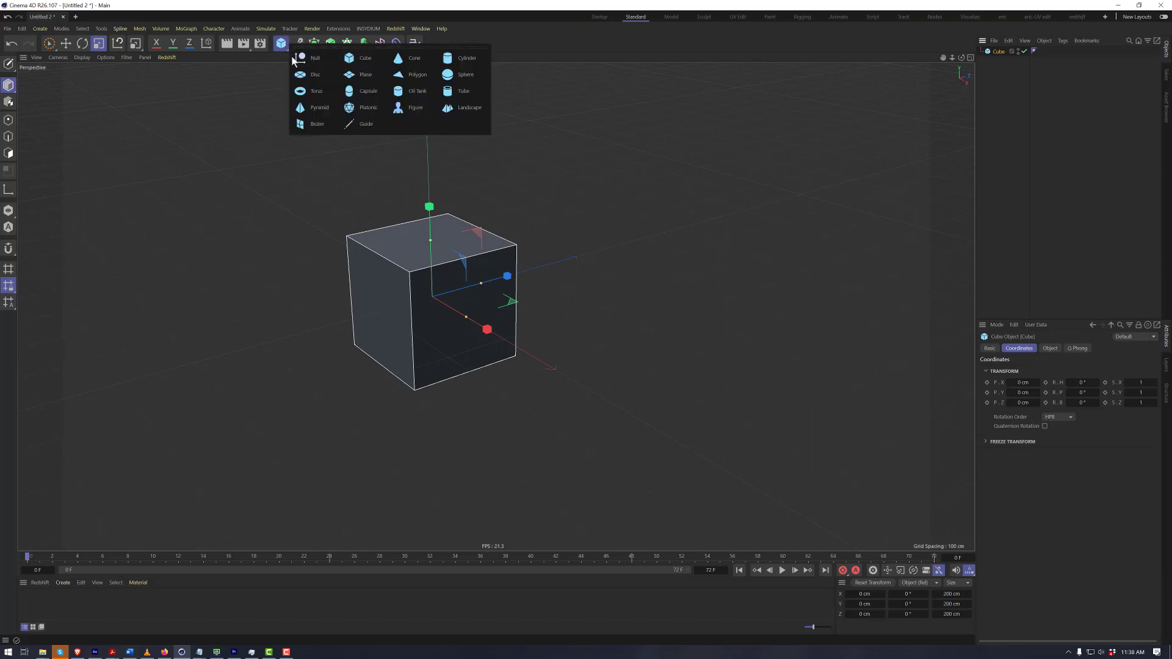
left_click(471, 58)
left_click_drag(496, 281, 455, 282, "alt")
middle_click_drag(443, 237, 342, 271, "alt")
left_click(281, 44)
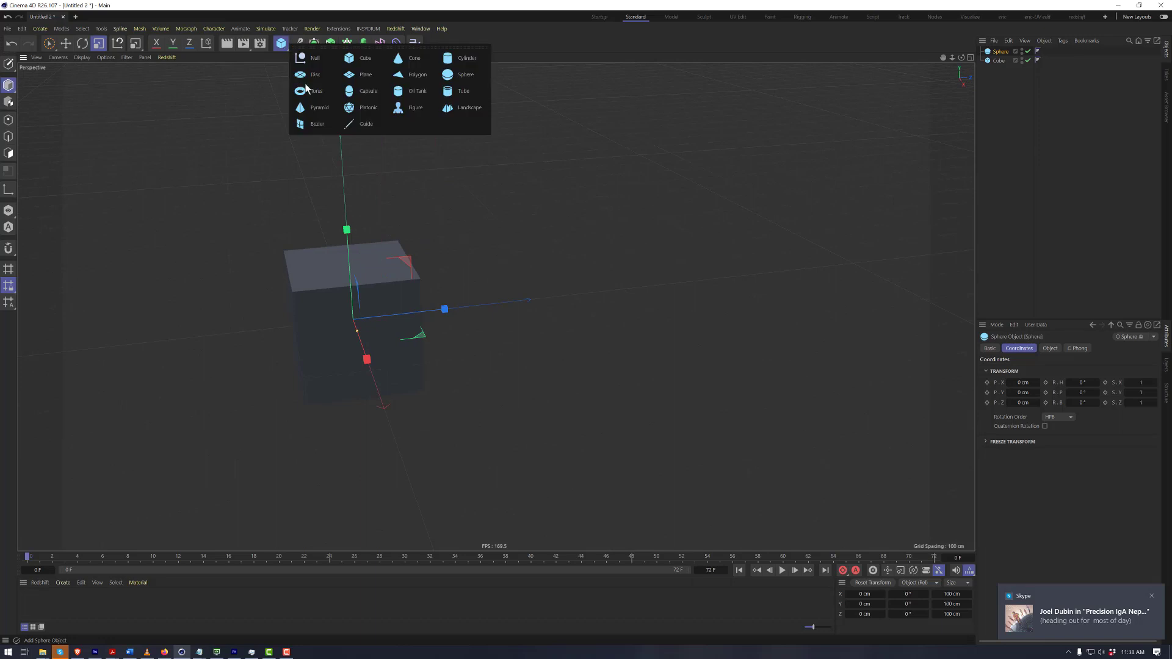
left_click(365, 107)
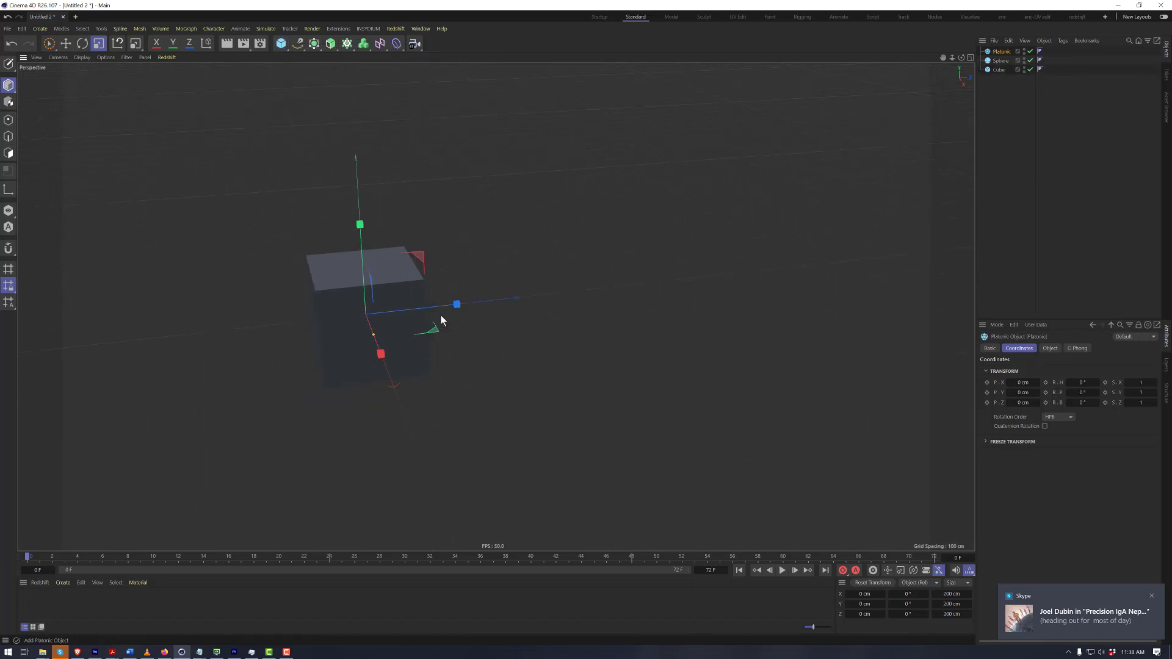
Move the platonic along Z to one side of the cube and the sphere to the opposite side at about Z -280 cm.
key("e")
left_click_drag(450, 308, 596, 287)
left_click(1000, 61)
left_click_drag(459, 308, 313, 320)
Add a null object and place it above the cube at about X -159 cm, Y 195 cm, Z 0 cm.
left_click(278, 48)
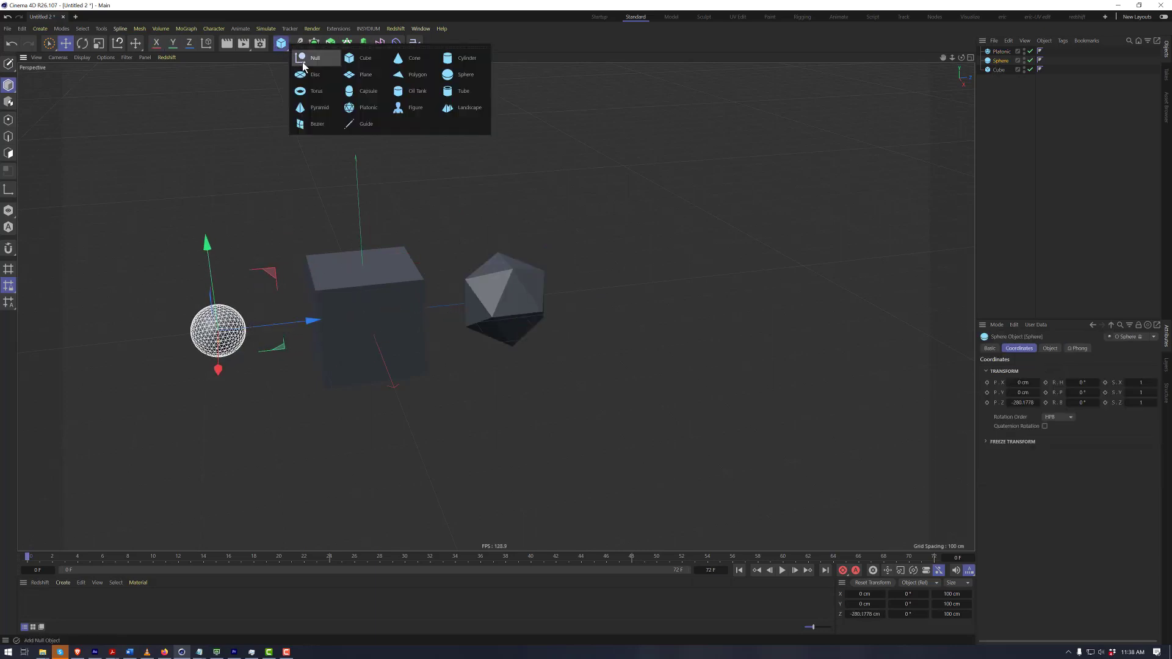
left_click(304, 64)
left_click_drag(382, 316, 303, 163, "alt")
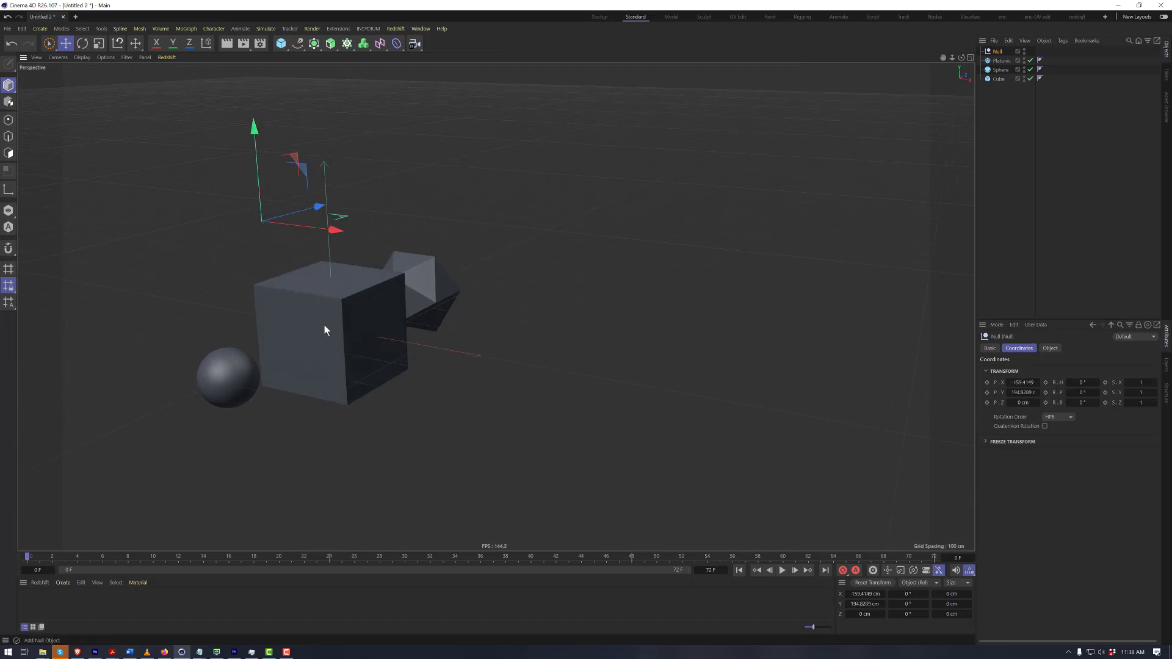
left_click_drag(319, 328, 444, 208, "alt")
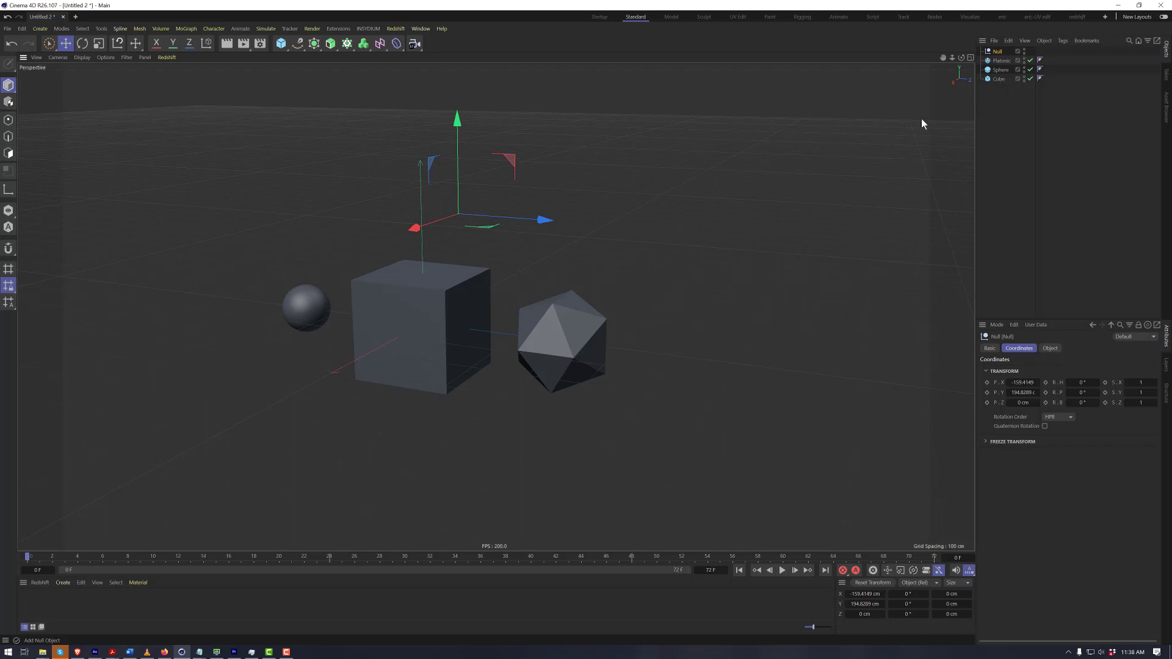
Move the platonic to about Y 232 cm, Z 471 cm and the cube to about Y 280 cm, Z -84 cm.
left_click_drag(431, 281, 371, 228, "alt")
left_click_drag(390, 286, 599, 154, "alt")
left_click(456, 315)
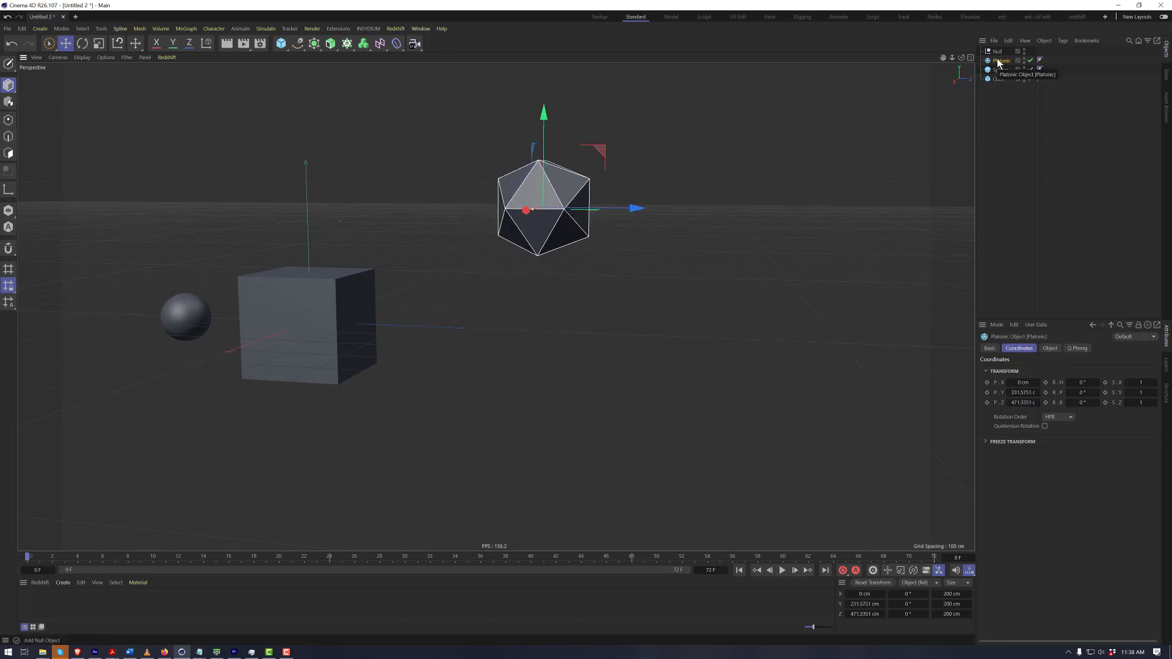
left_click(320, 320)
left_click_drag(314, 320, 306, 121, "alt")
left_click_drag(642, 175, 533, 194, "alt")
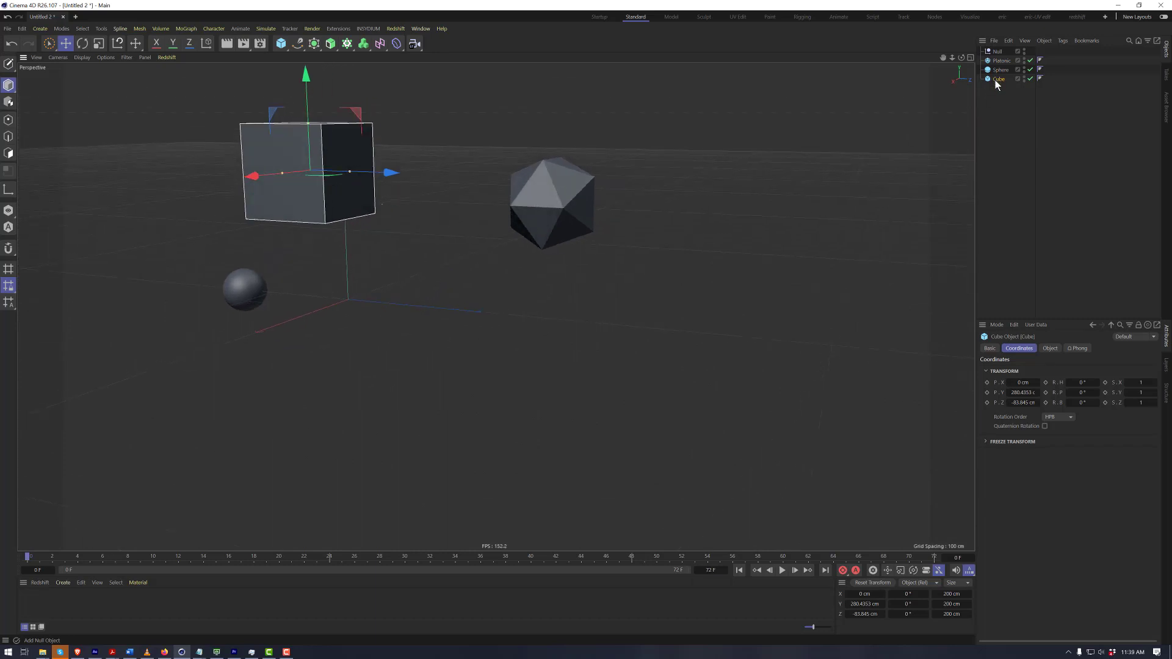
Make the cube a child of the platonic and lower it to about Y -91 cm relative to its parent.
left_click_drag(995, 82, 1013, 64)
left_click_drag(306, 78, 291, 207)
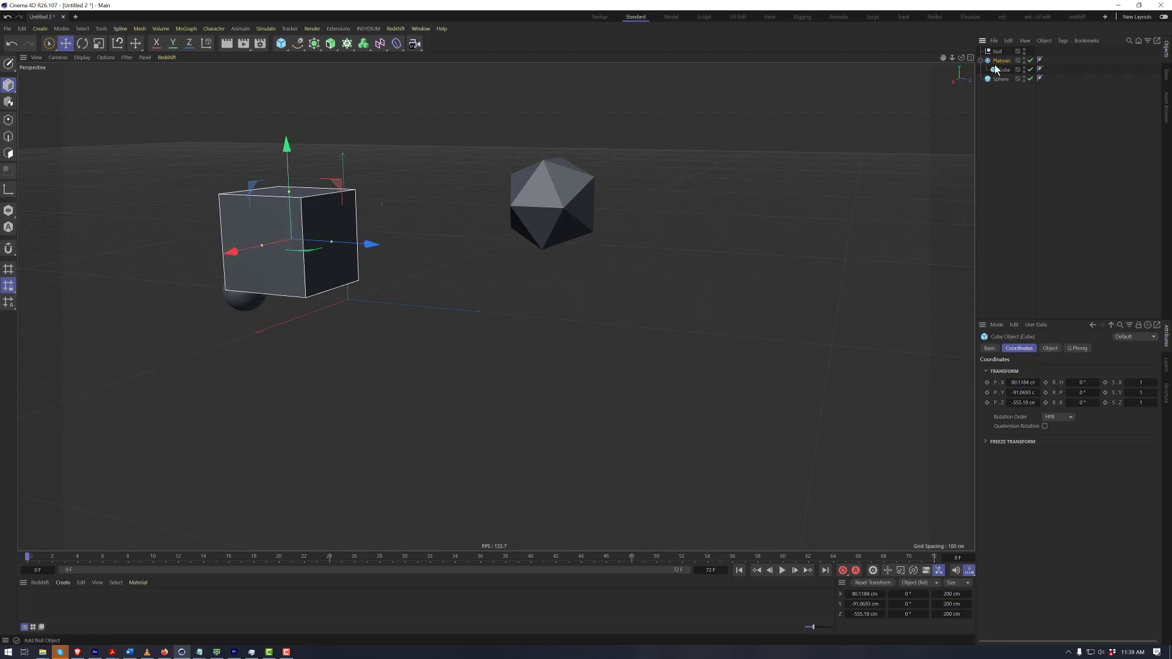
Move the platonic together with its child cube to about Y 124 cm, Z 604 cm.
left_click(528, 203)
left_click_drag(528, 201, 534, 198, "alt")
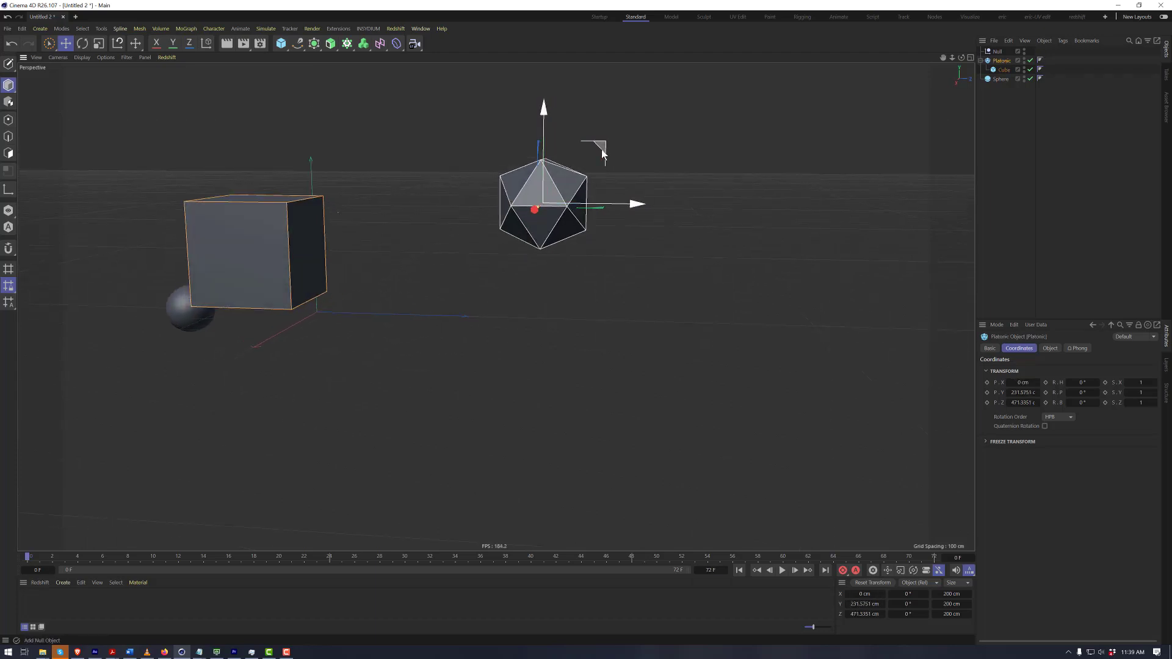
left_click_drag(602, 149, 815, 174)
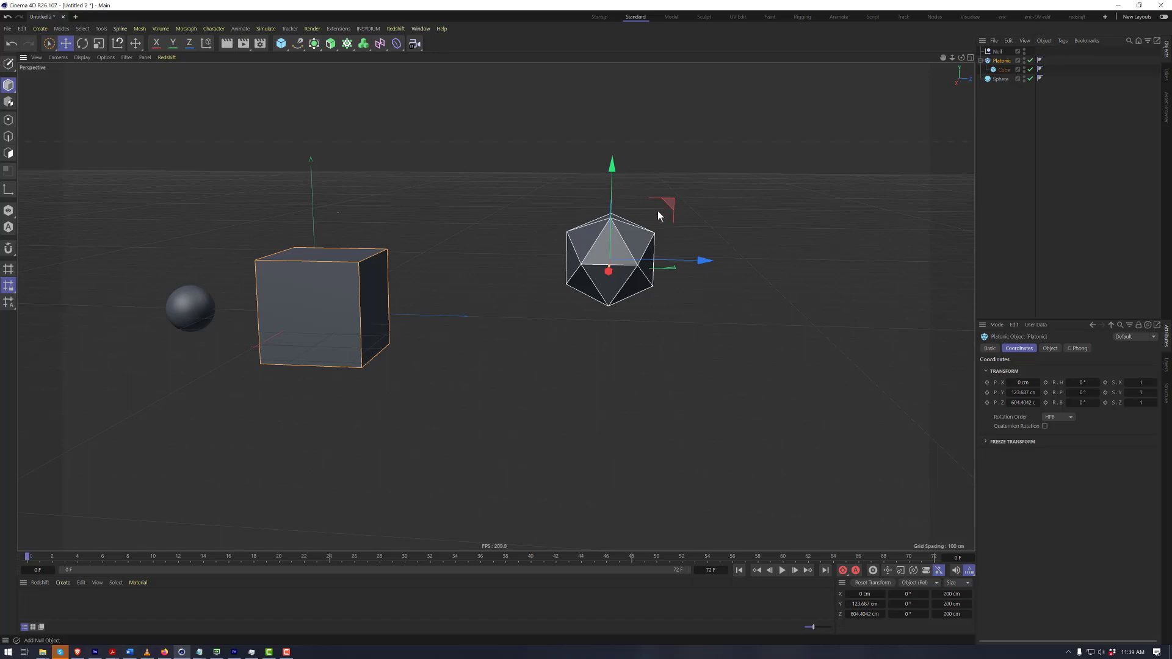
Make the platonic a child of the null and move the null to about X -142 cm, Y 121 cm, Z -22 cm.
left_click_drag(1004, 62, 1002, 54)
left_click(997, 51)
left_click_drag(317, 163, 670, 92)
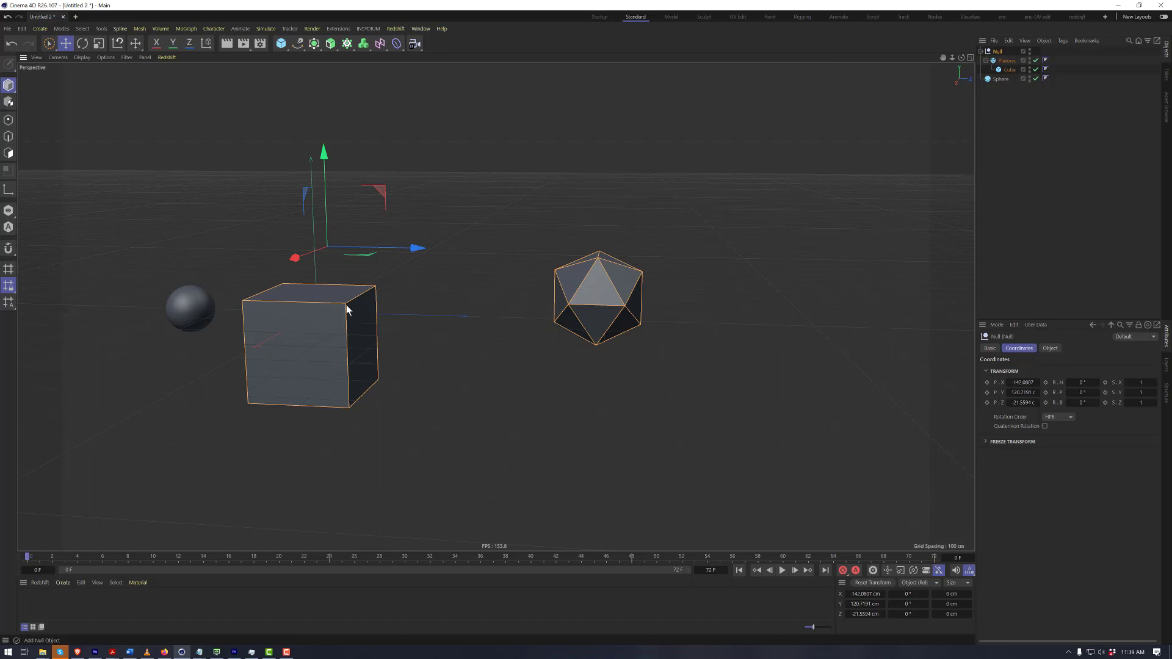
middle_click_drag(339, 325, 525, 254, "alt")
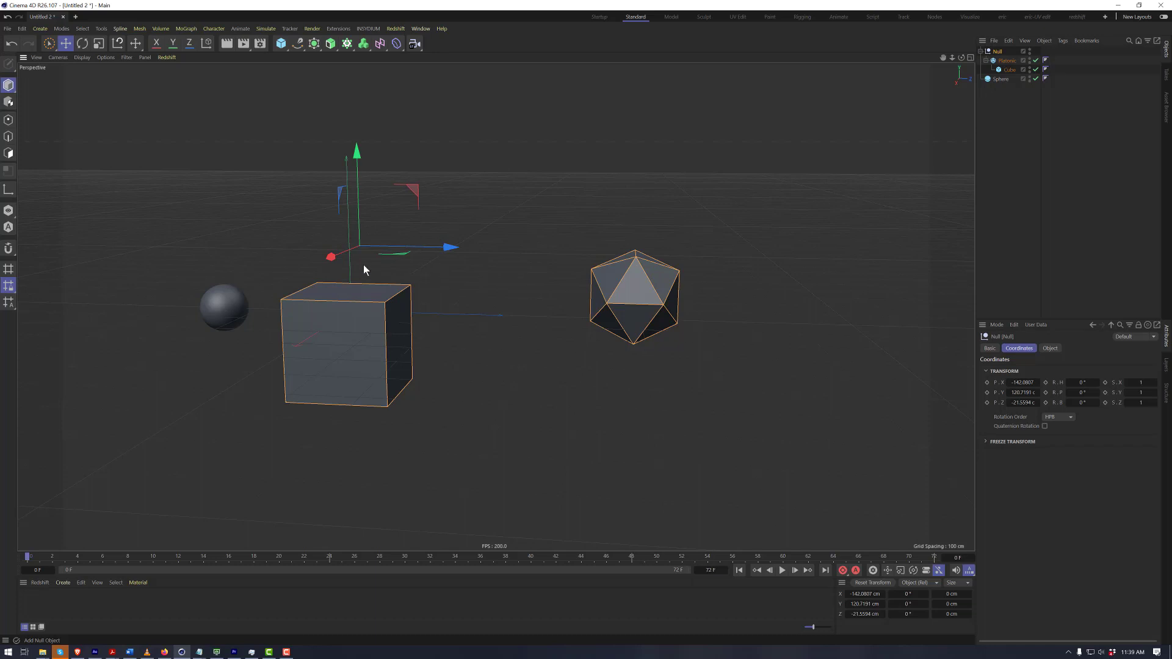
Rotate the null with its children to about H 6.3°, P -1.3°, B -3.5°.
key("r")
left_click_drag(349, 251, 351, 203)
left_click_drag(359, 244, 401, 232)
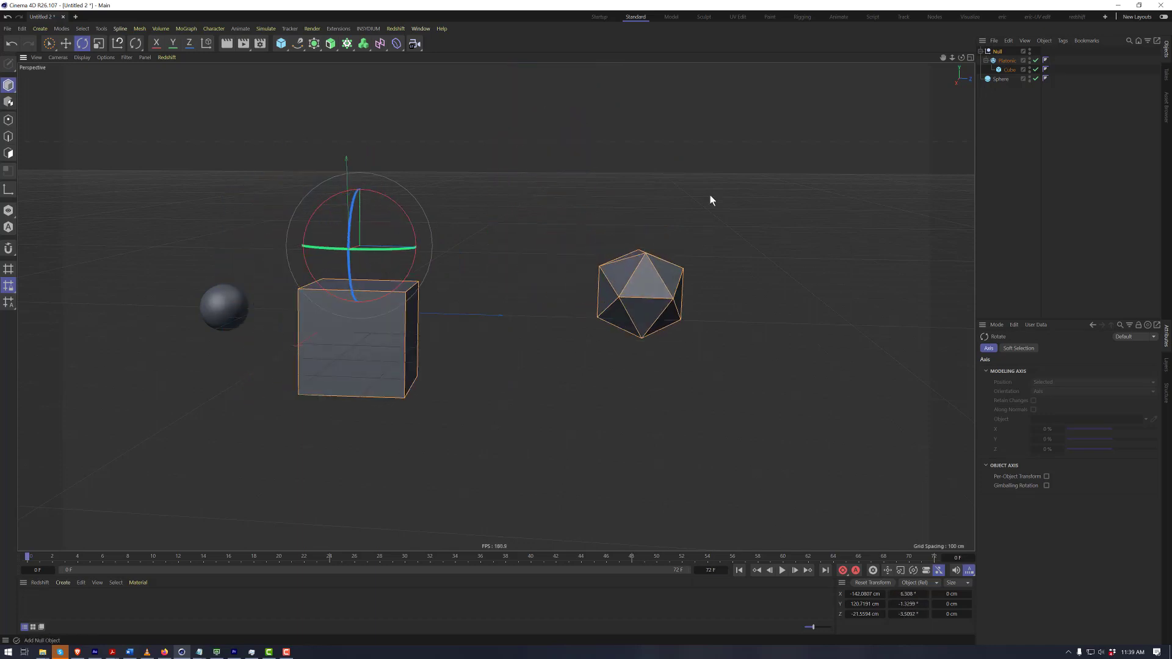
Make the sphere a child of the null too and rotate the null to about H -15.8°, P 0.7°, B 0.8°.
left_click_drag(1002, 84, 1005, 59)
left_click(1007, 70)
left_click(1006, 62)
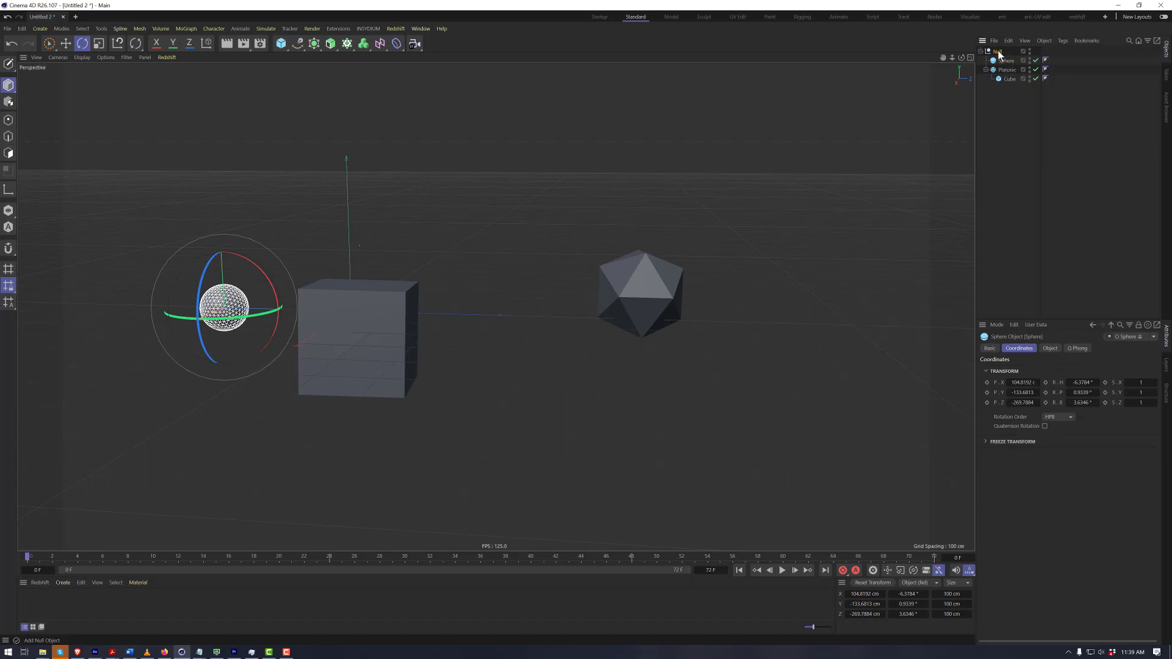
left_click(1001, 52)
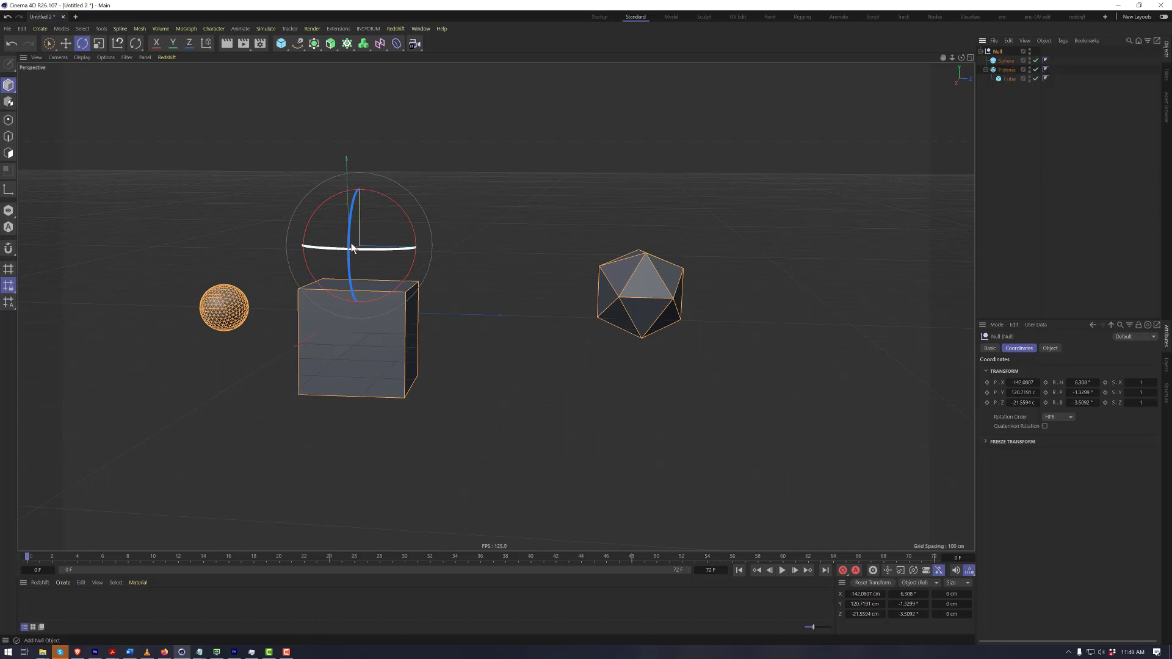
left_click_drag(354, 254, 413, 236)
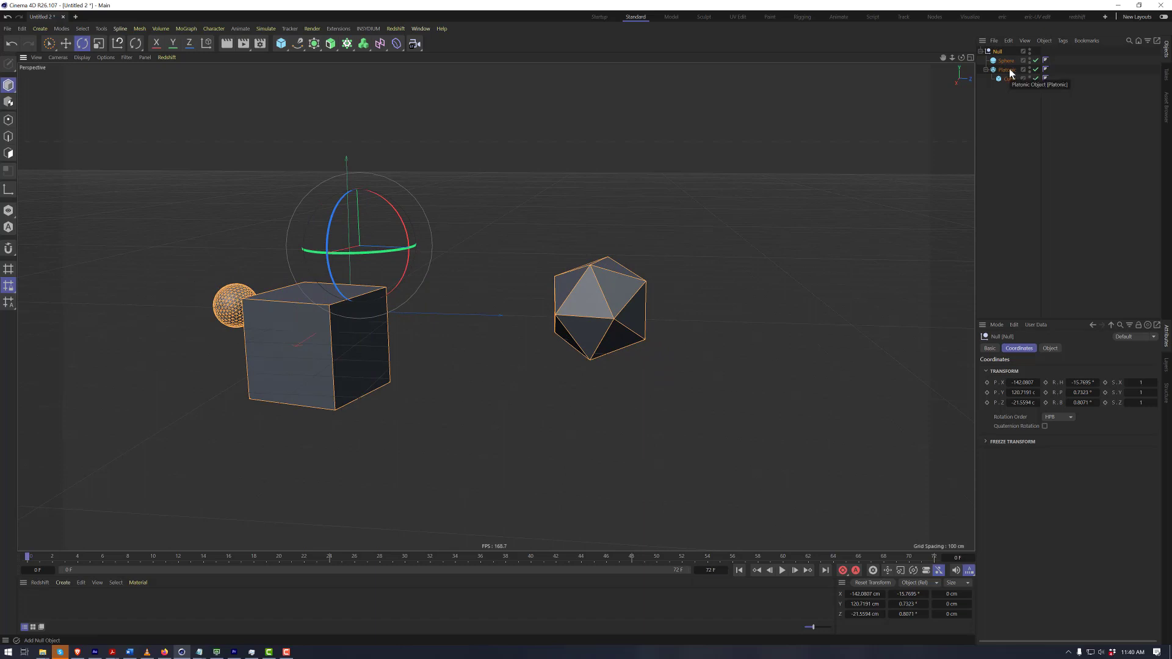
Rotate the platonic with its child cube to about H 36.3°, P 16.8°, B 13.5°.
left_click(1005, 69)
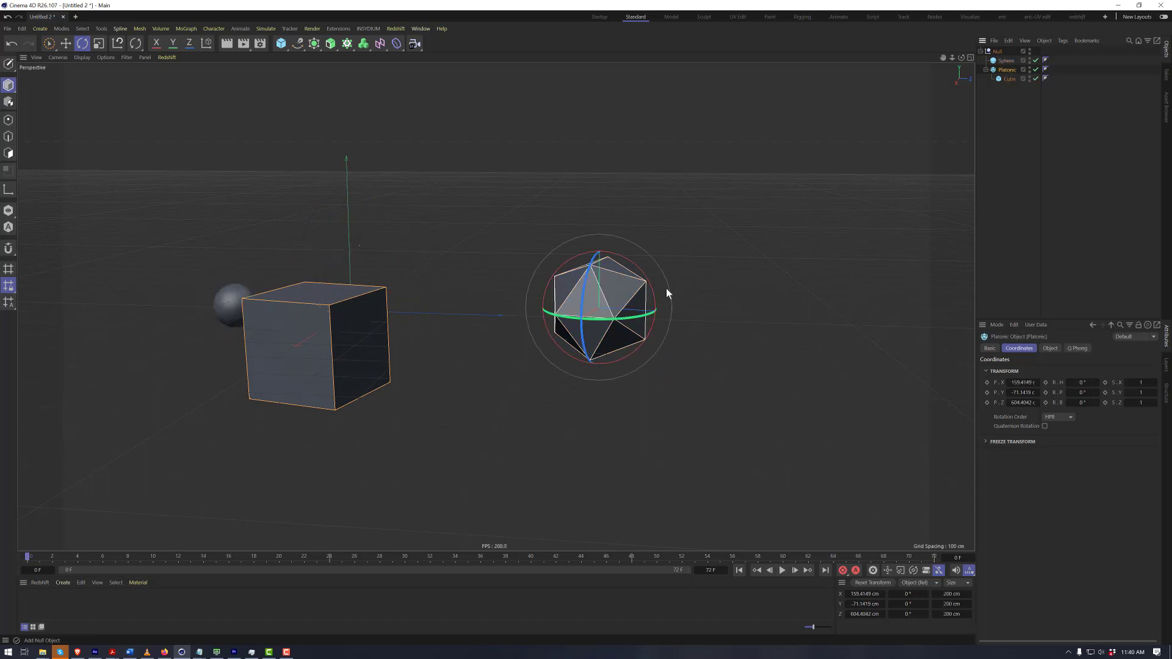
left_click_drag(579, 279, 829, 246)
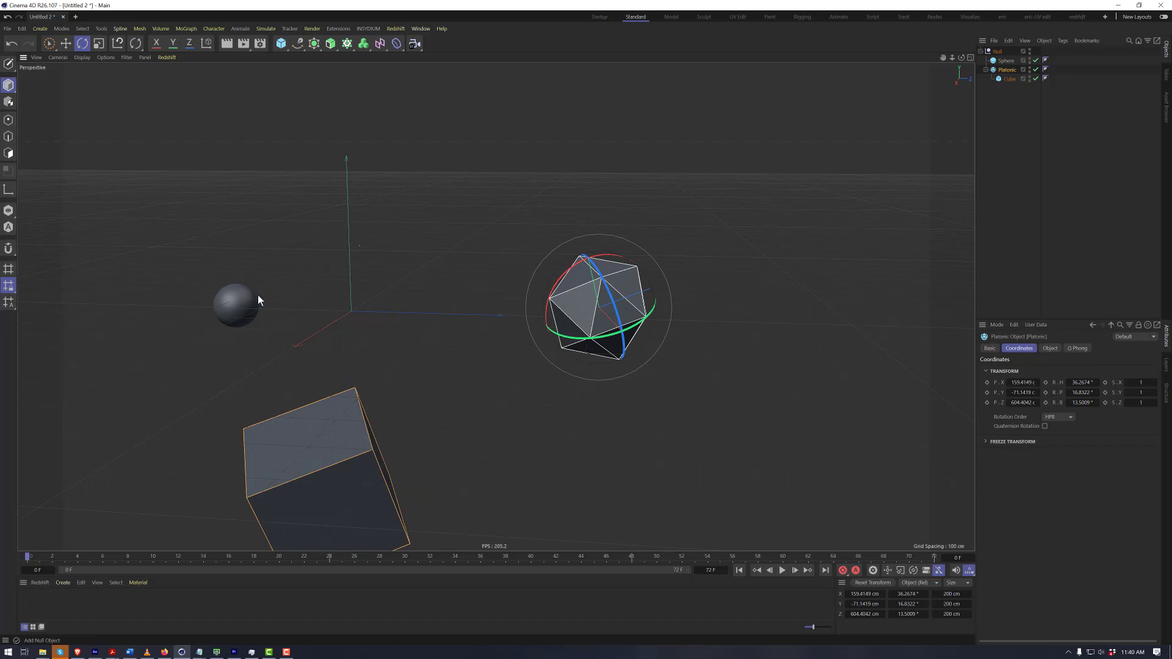
middle_click_drag(235, 311, 241, 302, "alt")
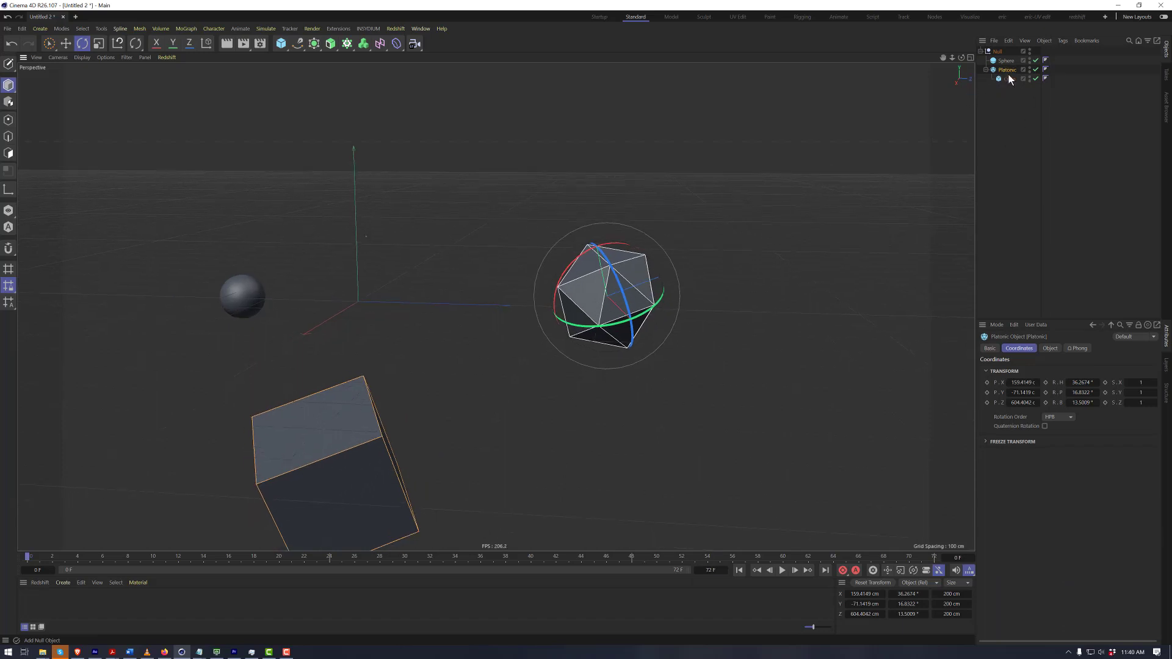
middle_click_drag(632, 268, 627, 239, "alt")
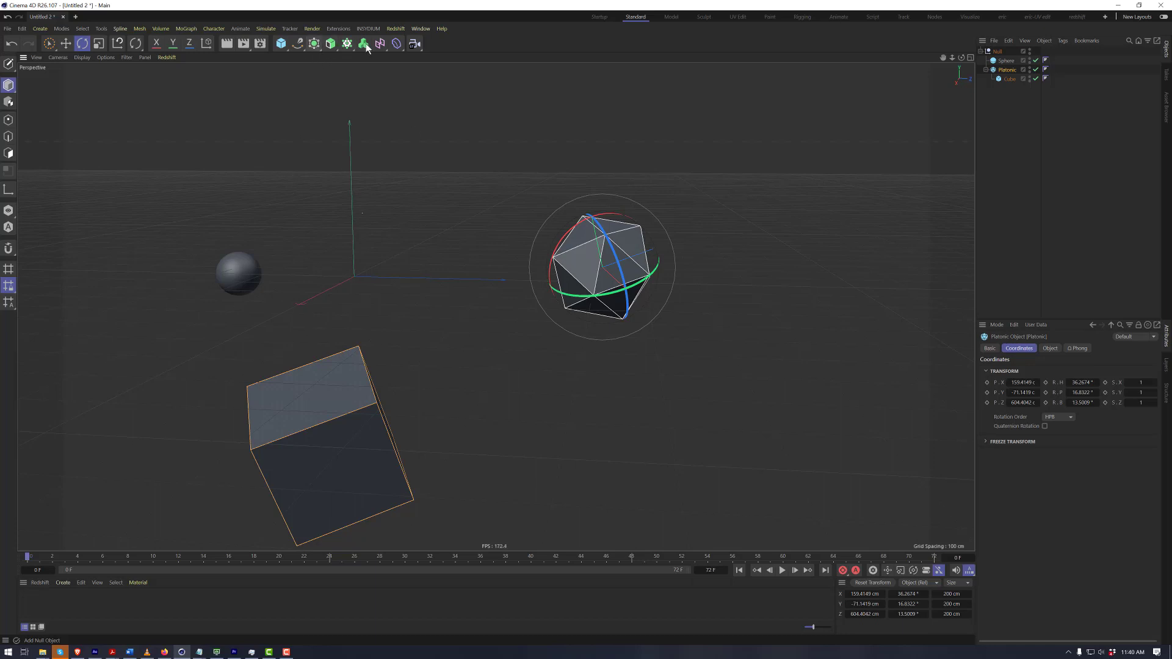
left_click_drag(633, 264, 611, 271, "alt")
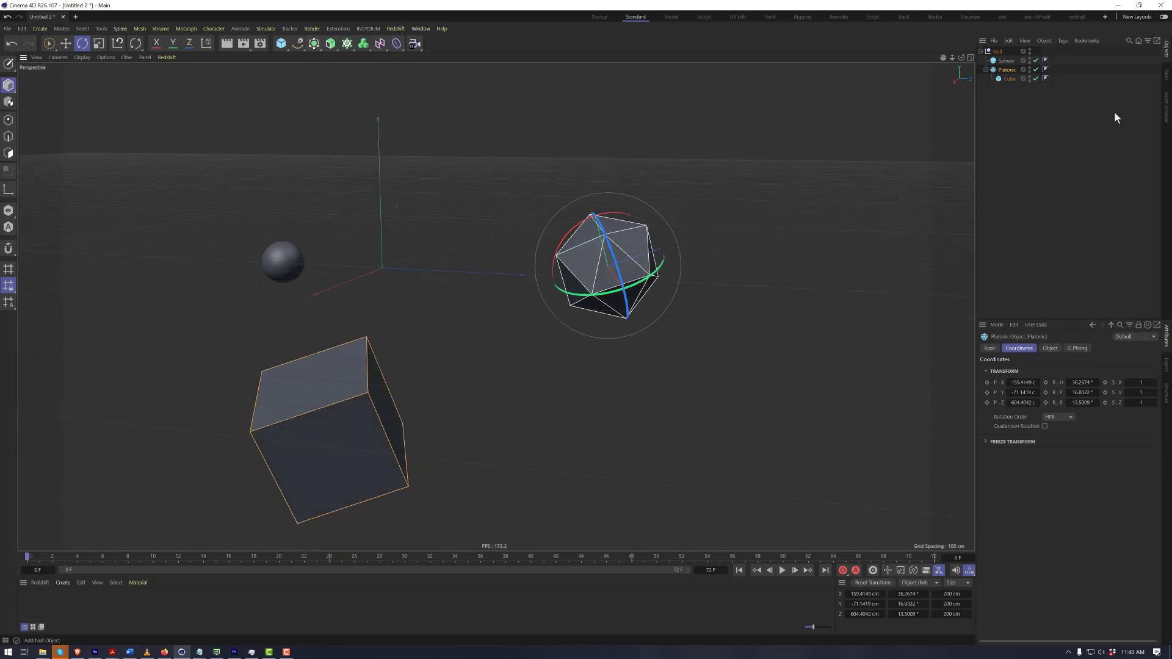
Take the sphere and the platonic out of the null to the top hierarchy level, keeping the cube under the platonic.
left_click_drag(1007, 71, 1008, 56)
left_click(1007, 80)
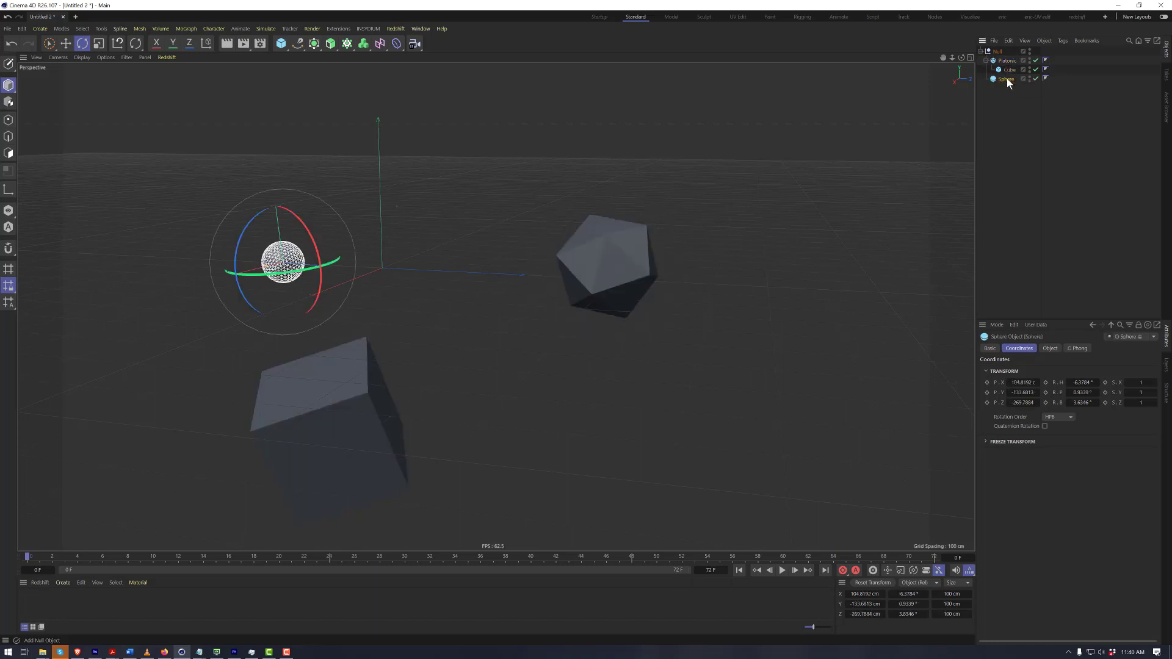
left_click_drag(1001, 110, 1008, 85)
left_click_drag(643, 283, 493, 284, "alt")
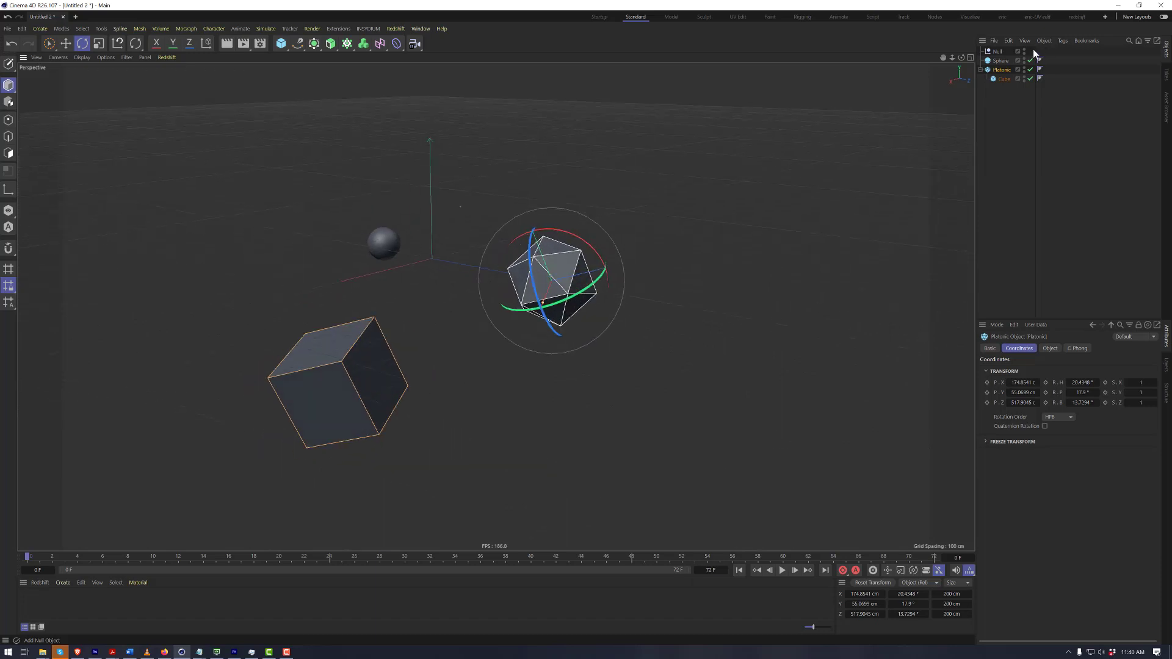
Animate the cube with position keyframes at frames 0 and 26, moving it to about X -1110 cm at frame 26, and preview the motion.
left_click(1006, 81)
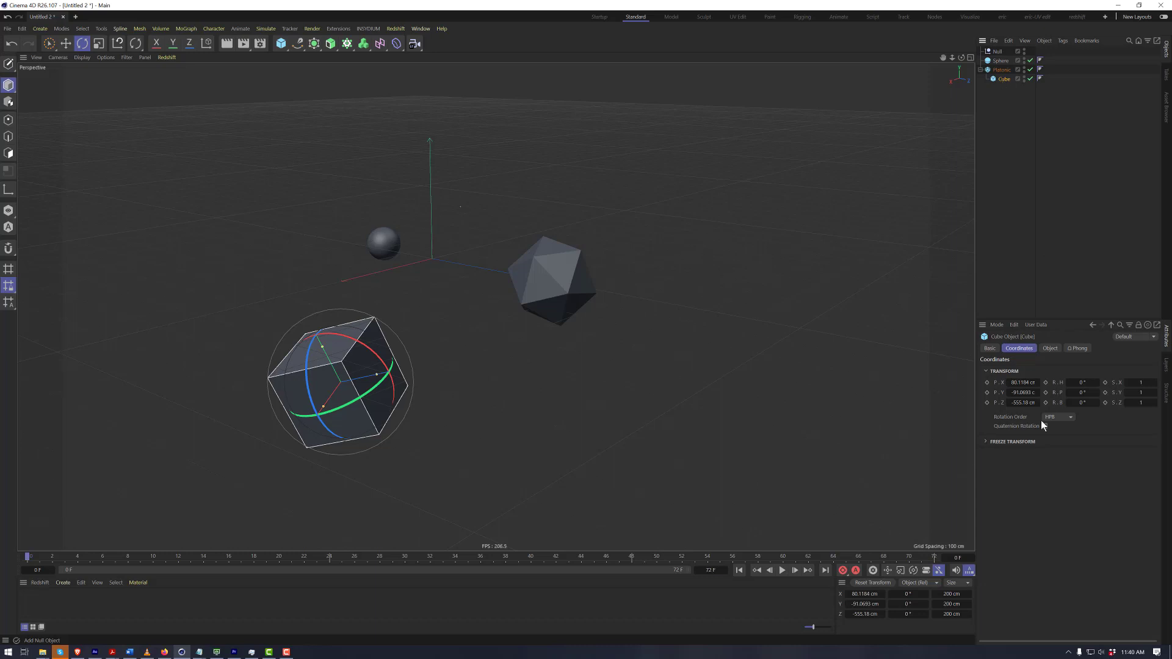
left_click(987, 382, "ctrl")
left_click(353, 558)
key("e")
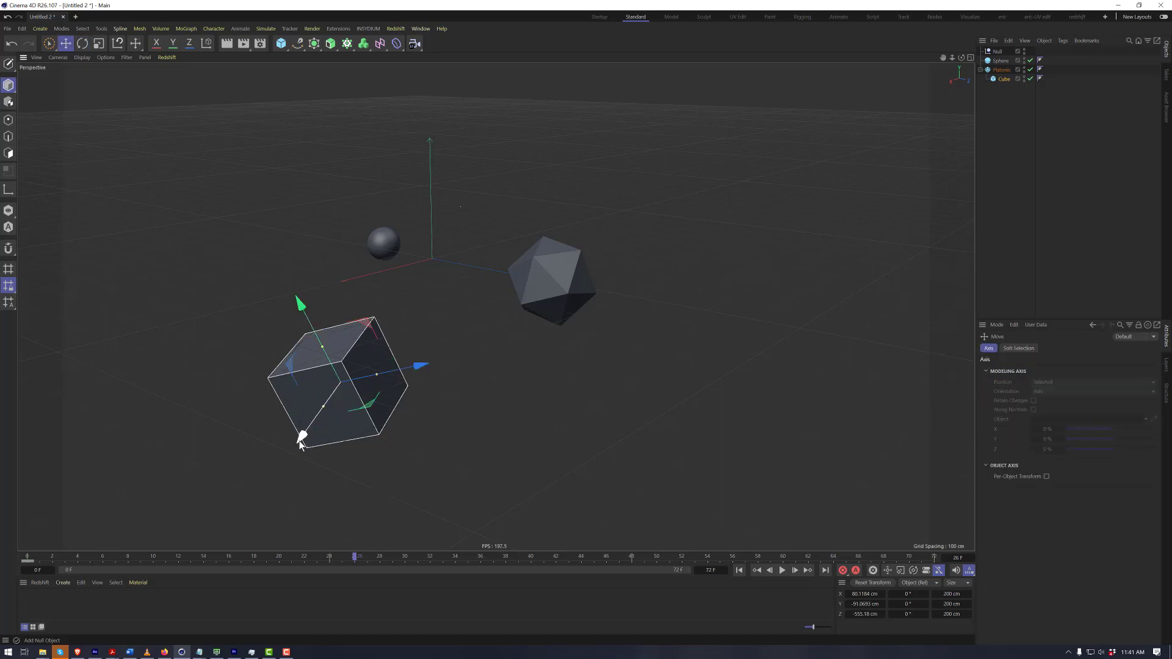
left_click_drag(300, 435, 448, 233)
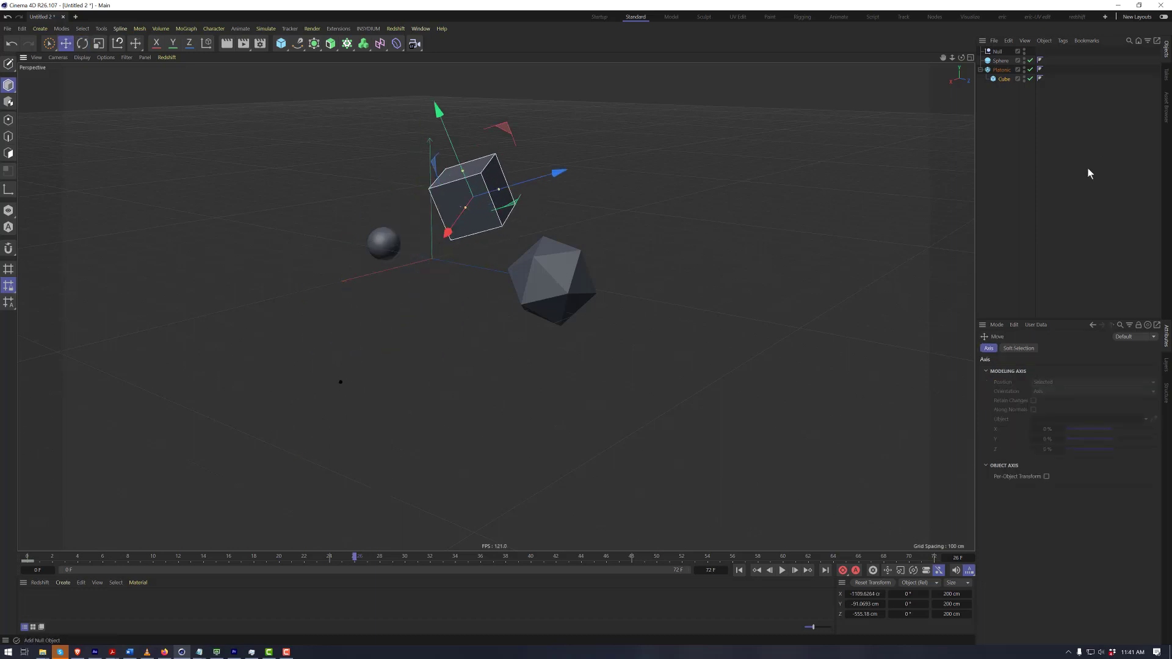
left_click(1004, 79)
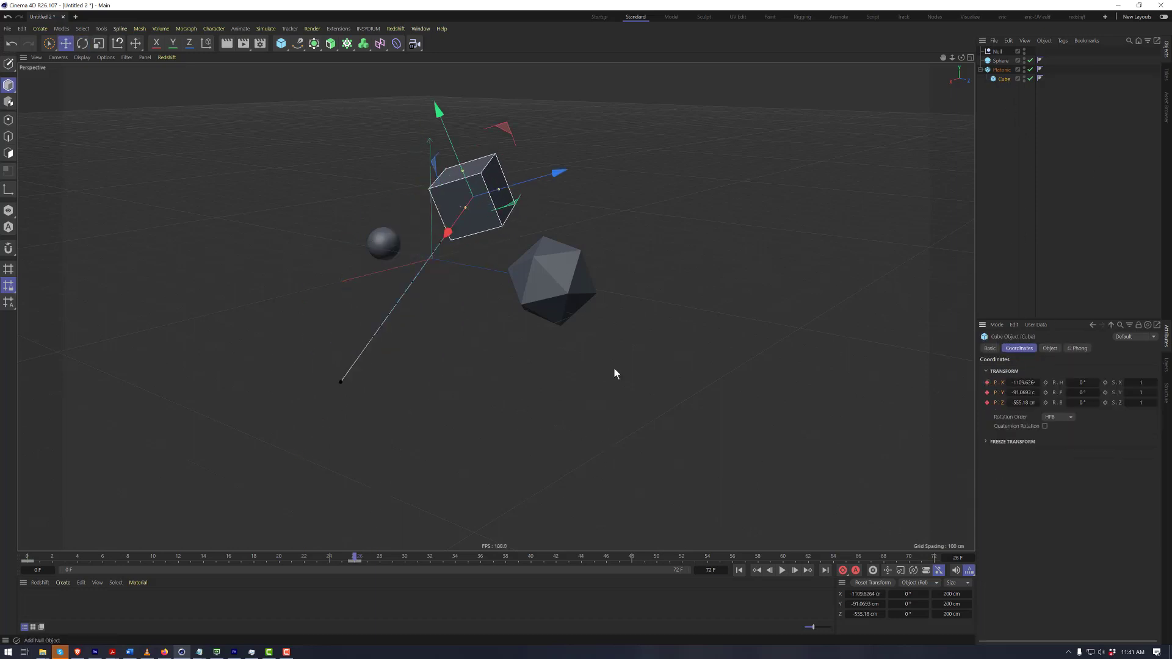
key("F8")
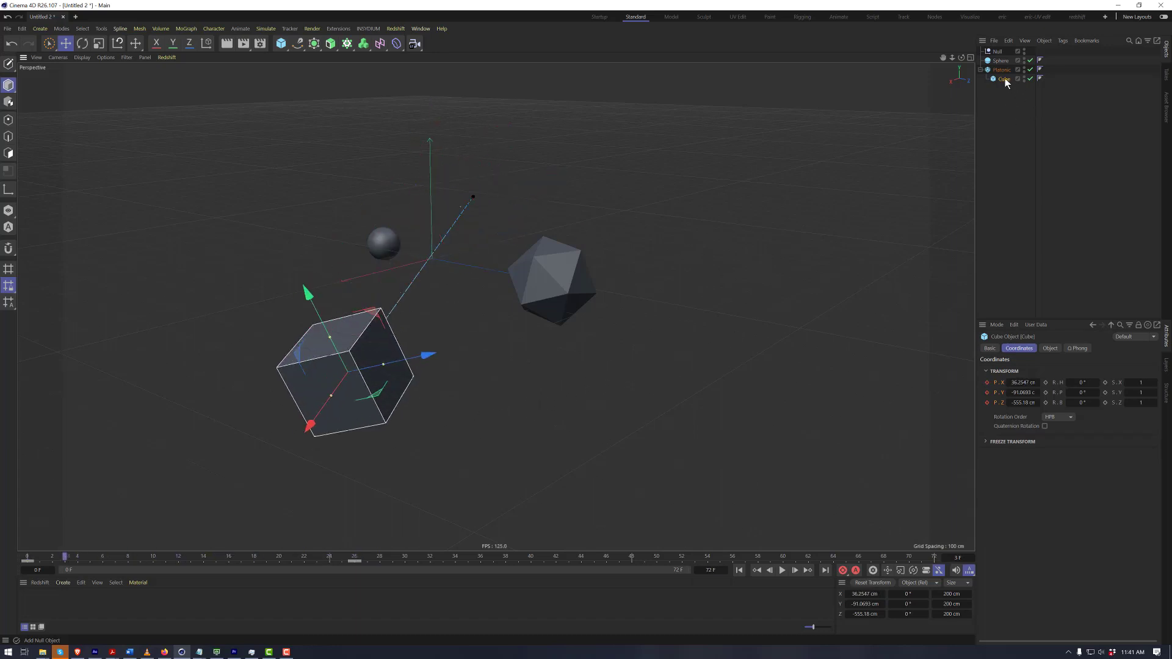
Take the animated cube out of the platonic to the top hierarchy level and view its motion path.
left_click_drag(1002, 78, 1004, 105)
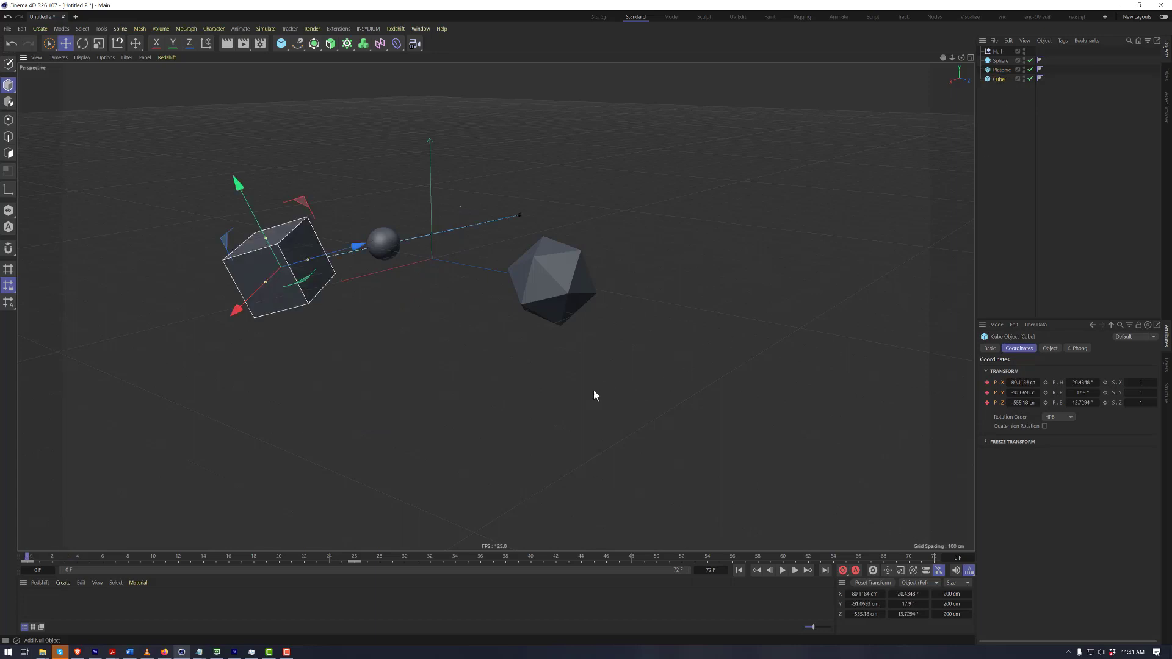
left_click_drag(595, 390, 681, 363)
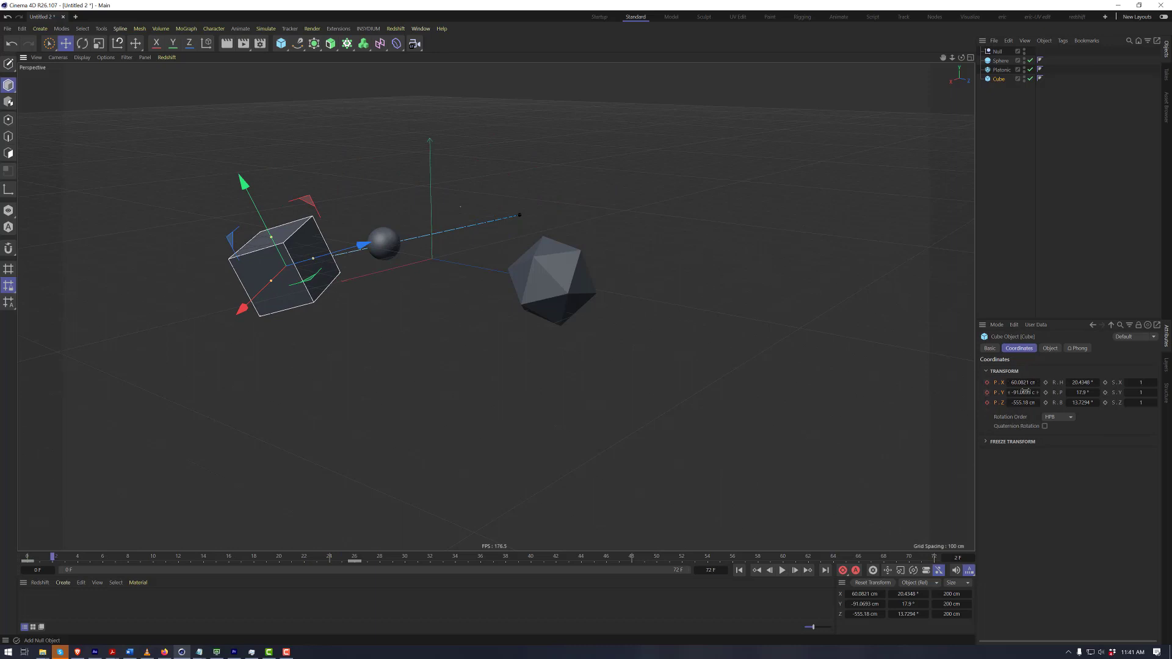
left_click_drag(336, 270, 354, 276, "alt")
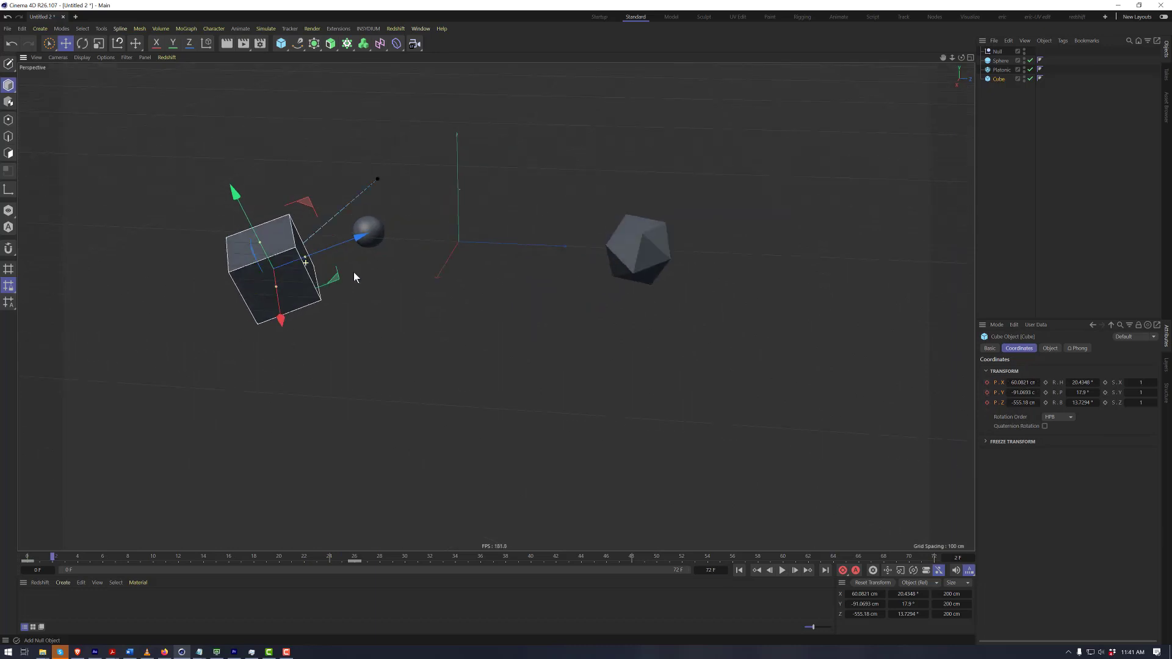
middle_click_drag(430, 236, 484, 234, "alt")
Make the animated cube a child of the platonic again and view its motion from a lower angle.
left_click(672, 247)
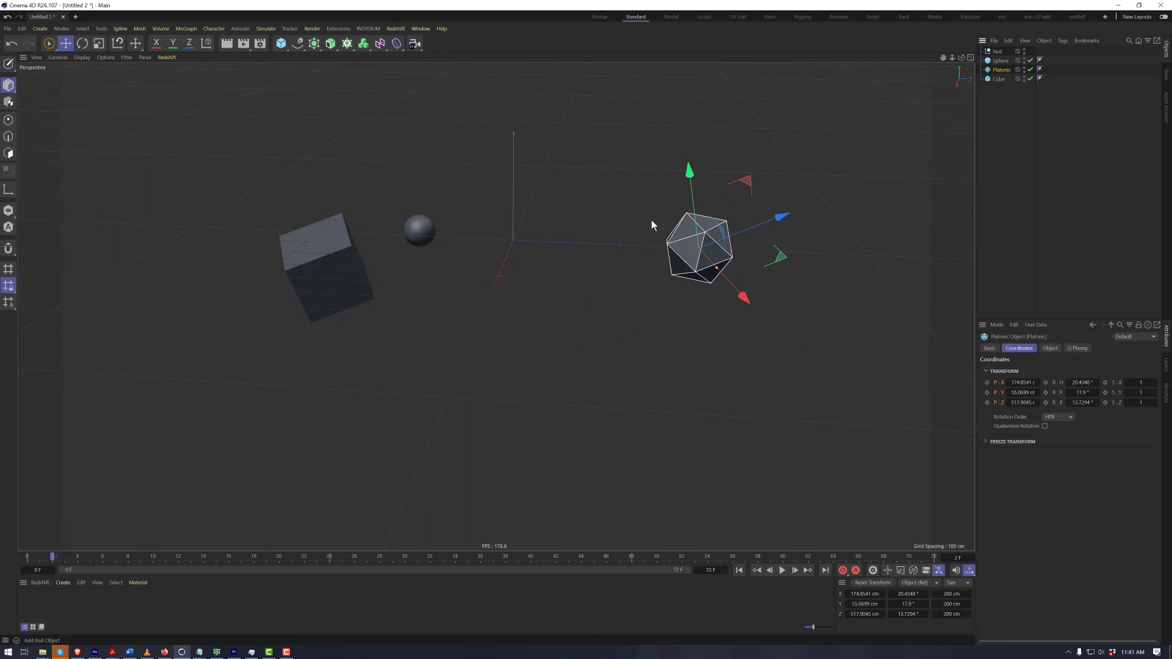
left_click_drag(991, 79, 1000, 71)
left_click_drag(821, 387, 885, 377)
left_click_drag(516, 312, 416, 285, "alt")
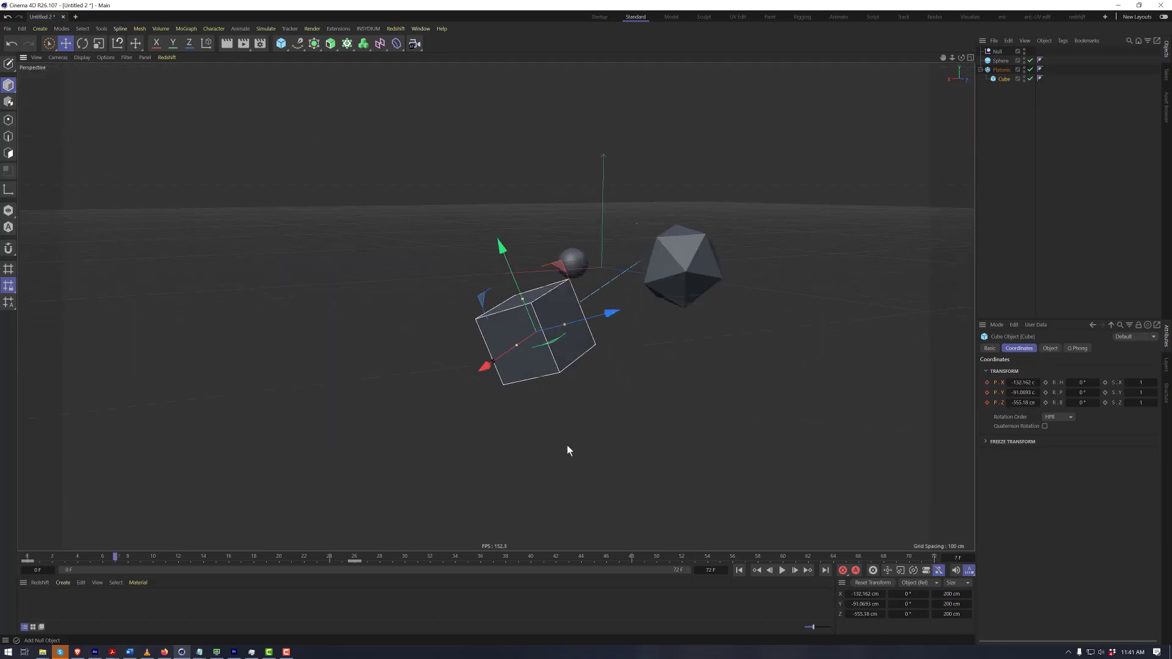